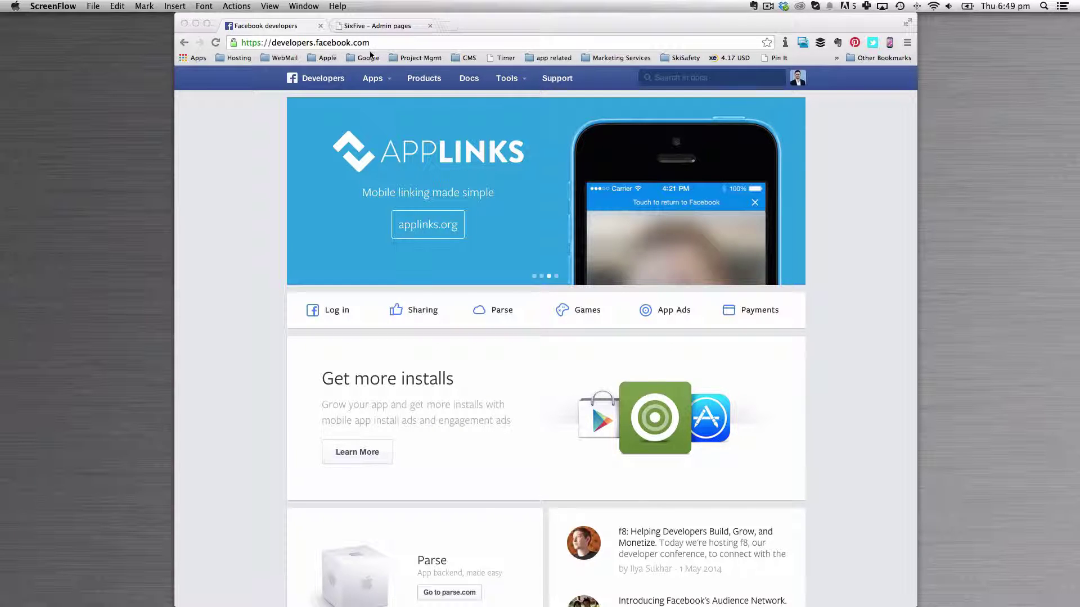
# Start a new app with display name 'Jindy Guide' in the Business category and request creation
pyautogui.click(386, 80)
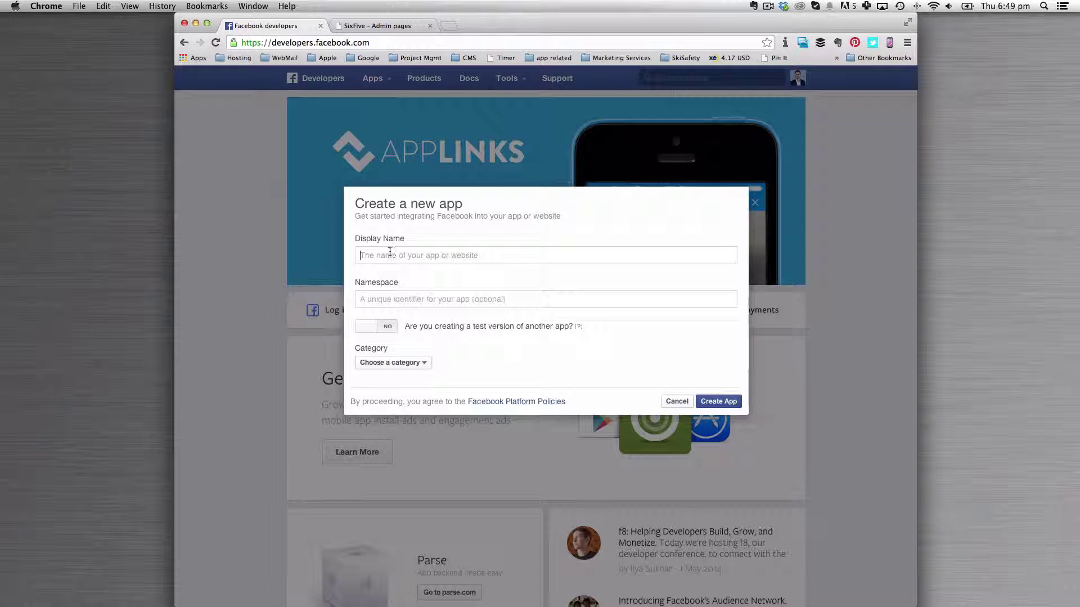
pyautogui.write('Jindy Guide')
pyautogui.click(395, 298)
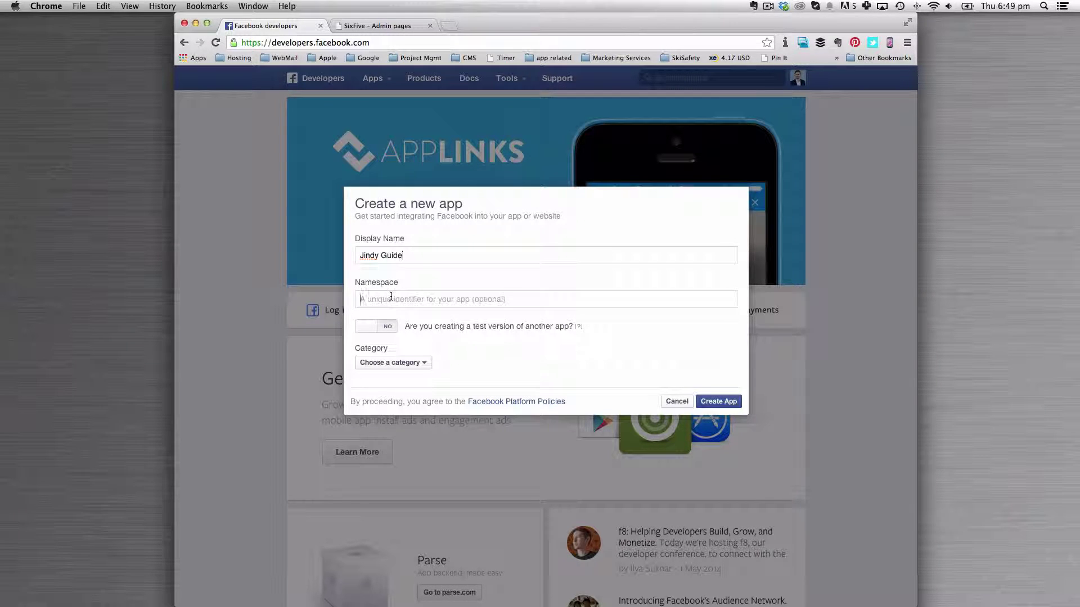
pyautogui.click(412, 365)
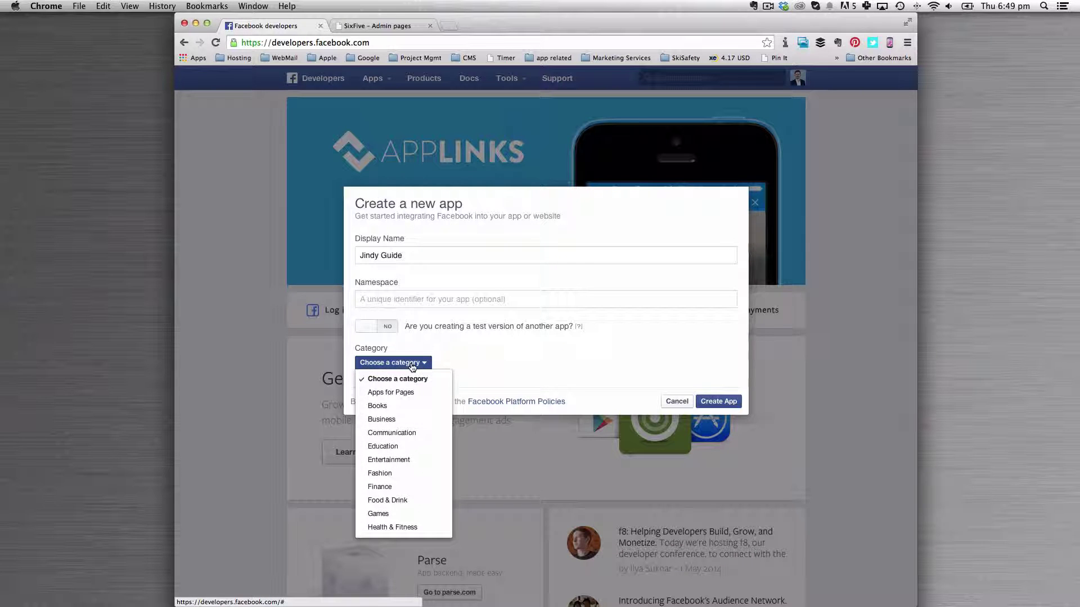
pyautogui.click(399, 421)
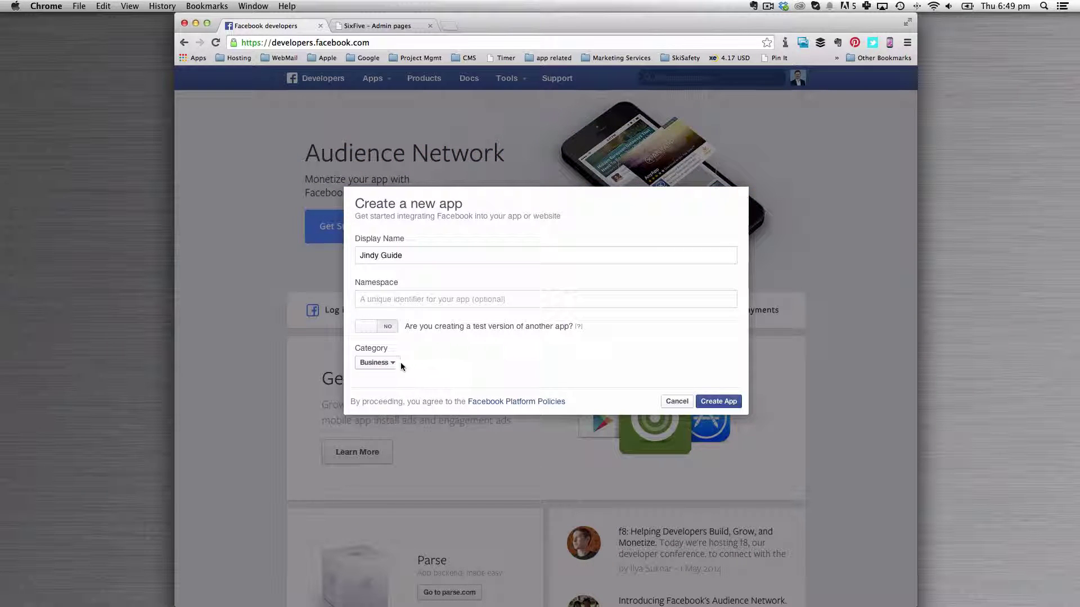
pyautogui.click(710, 403)
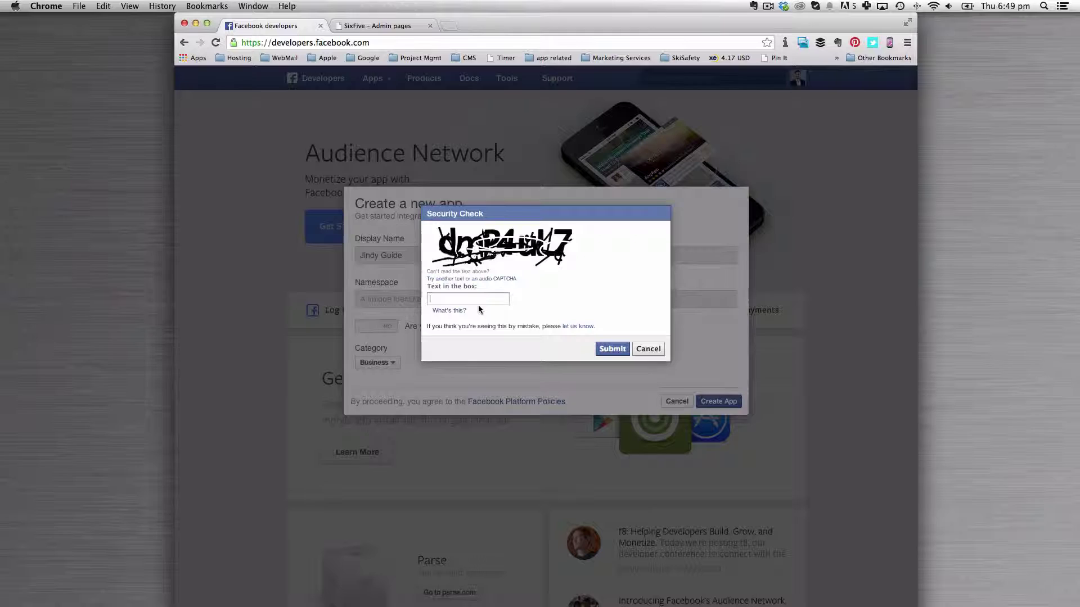
# Enter the security check code, fixing a mistyped character, and submit it
pyautogui.write('dmb')
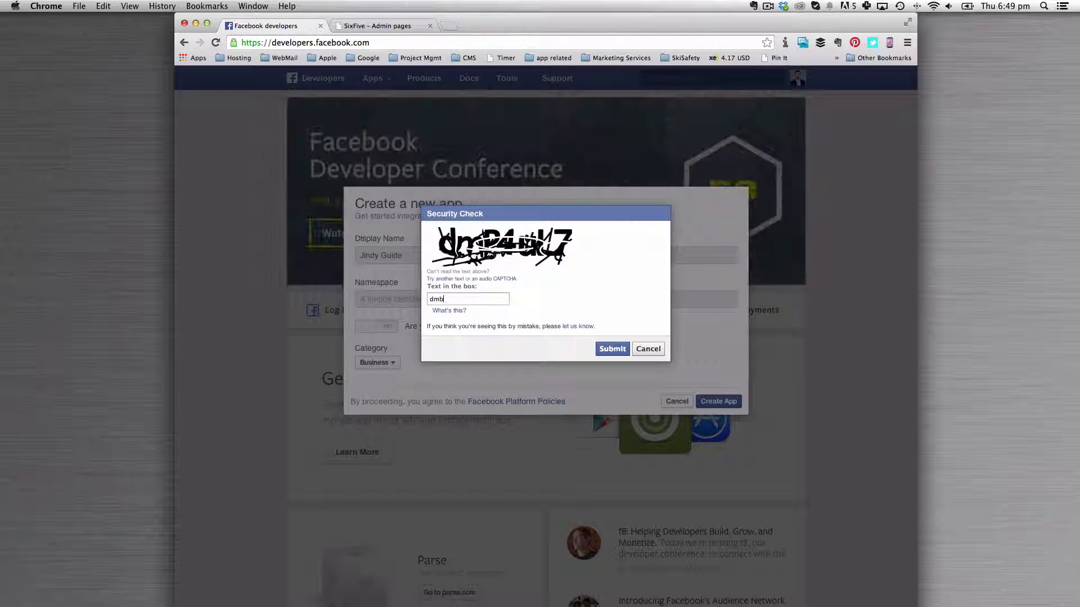
pyautogui.press('BackSpace')
pyautogui.write('p4ul7')
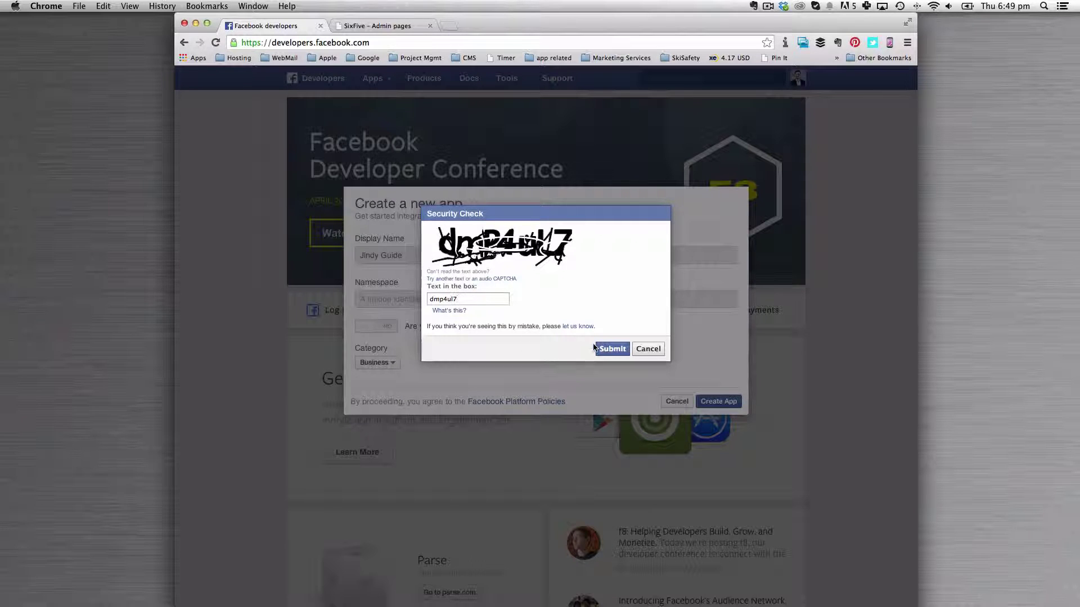
pyautogui.click(603, 349)
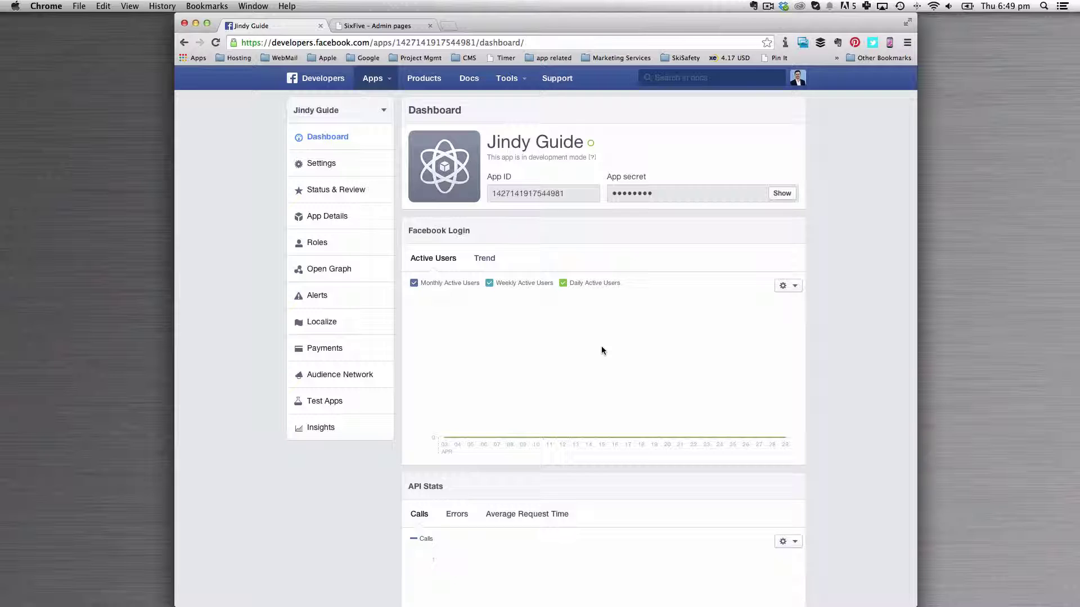
pyautogui.doubleClick(540, 193)
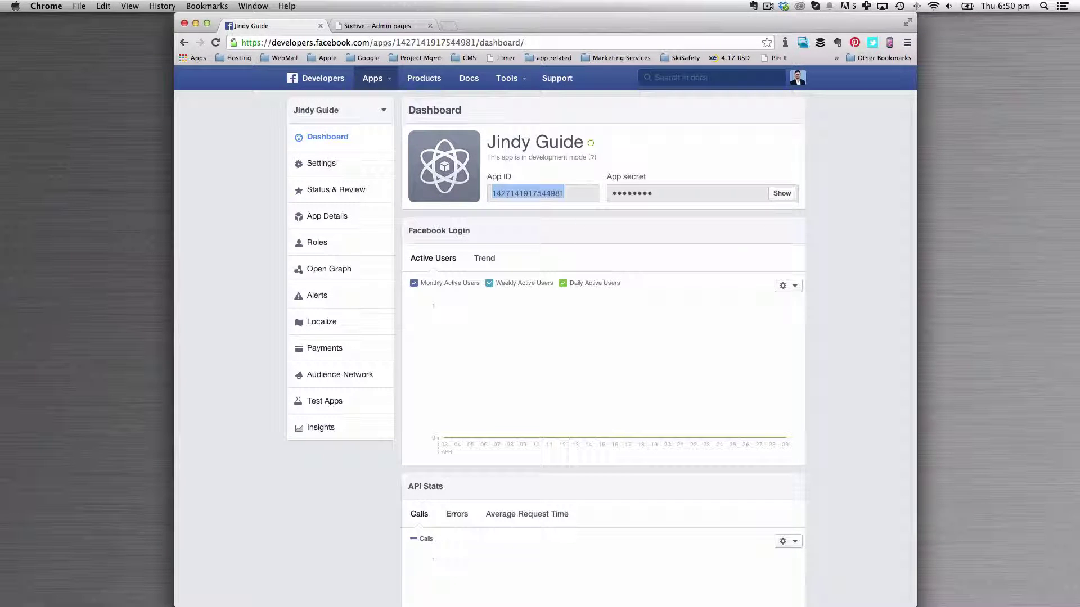
pyautogui.click(207, 238)
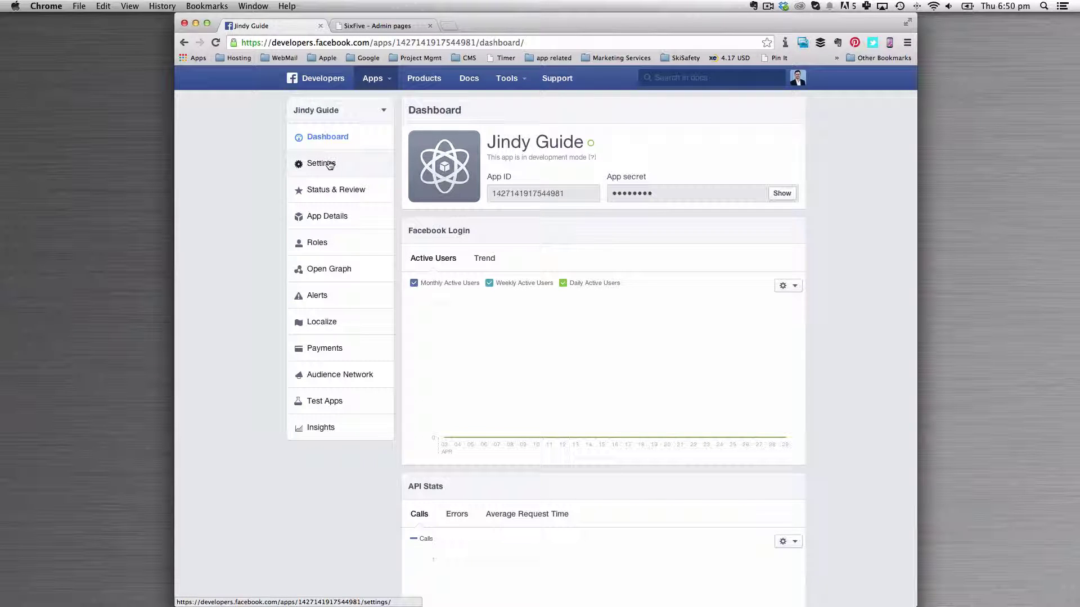
# Save the app's contact email address in Settings, then go to App Details
pyautogui.click(329, 164)
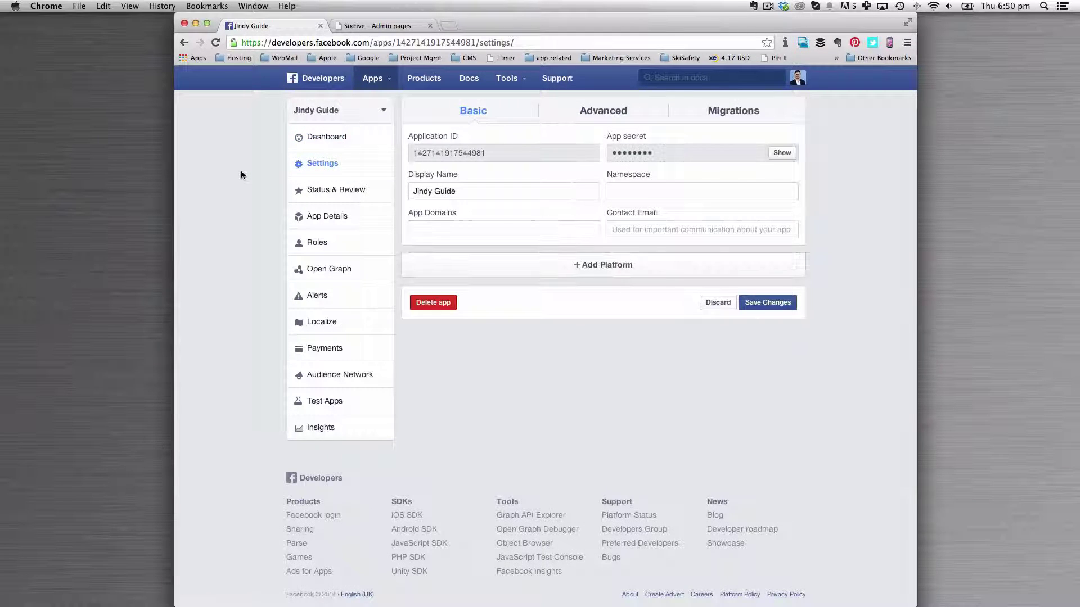
pyautogui.click(646, 231)
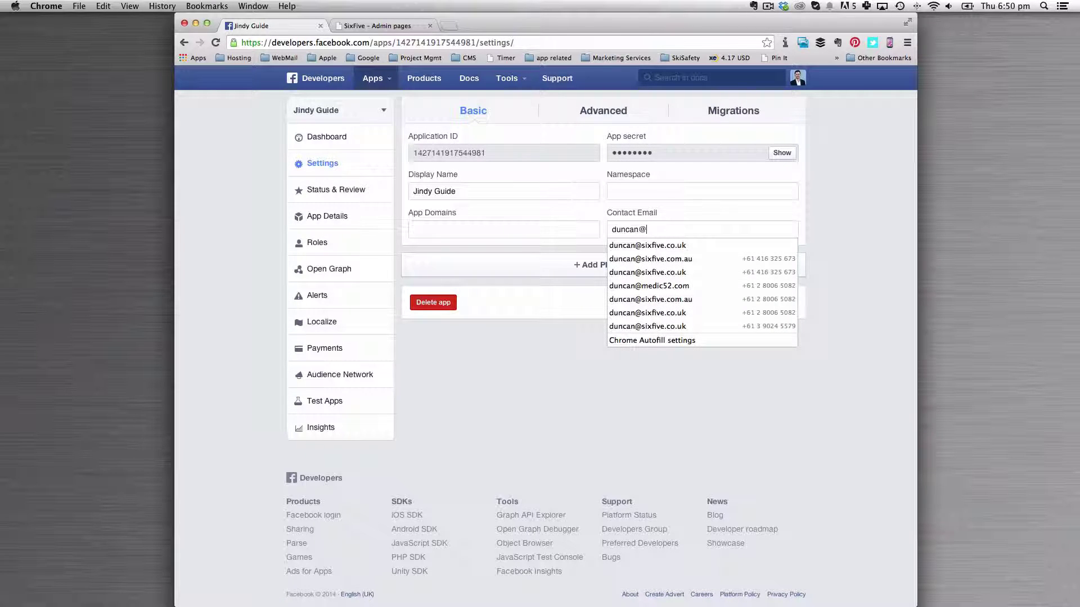
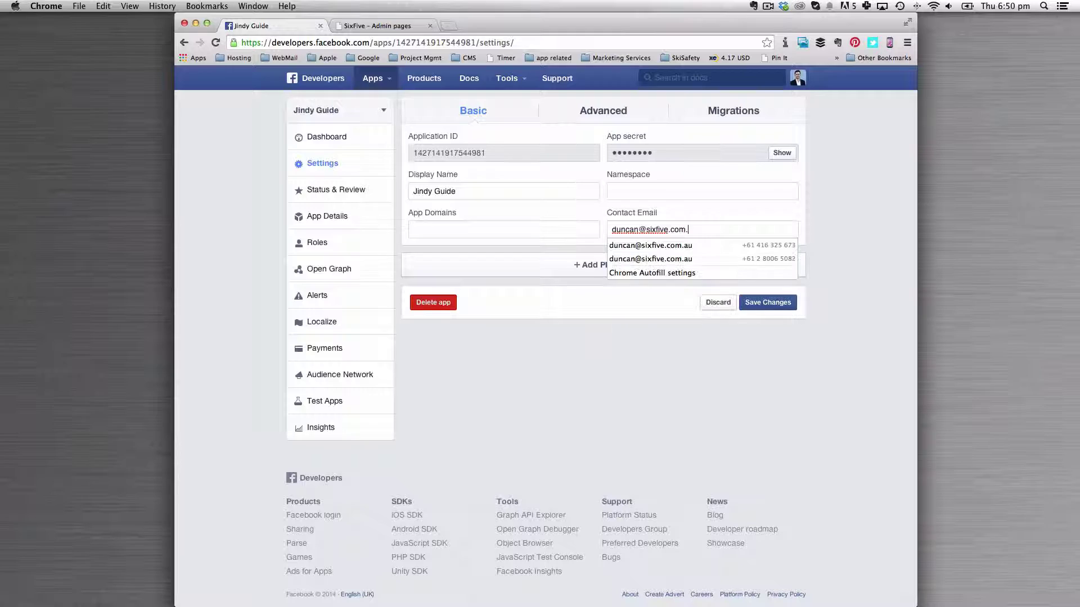
pyautogui.press('Tab')
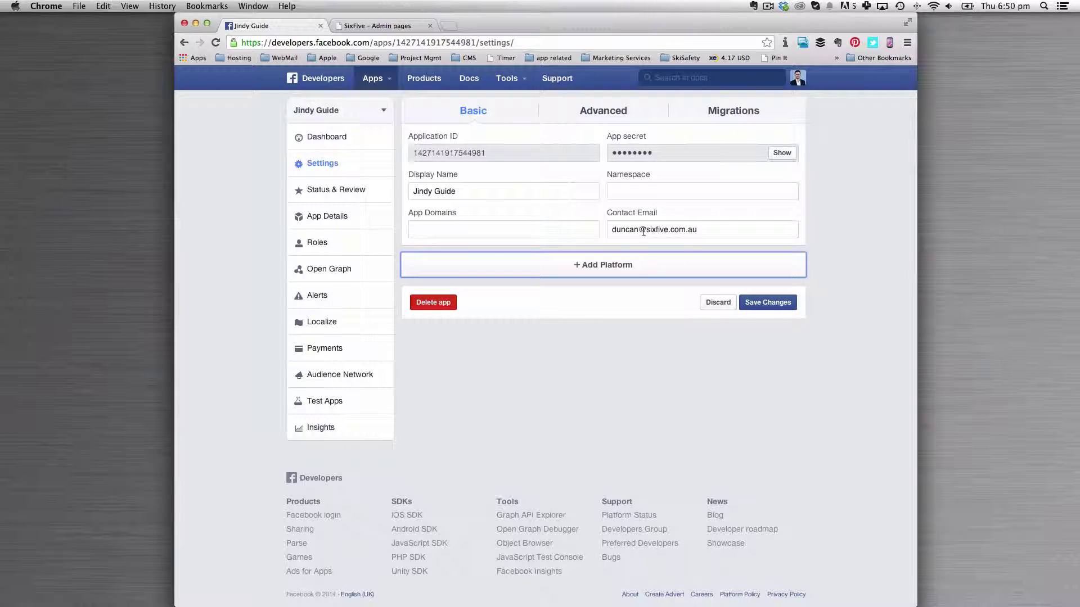
pyautogui.press('Return')
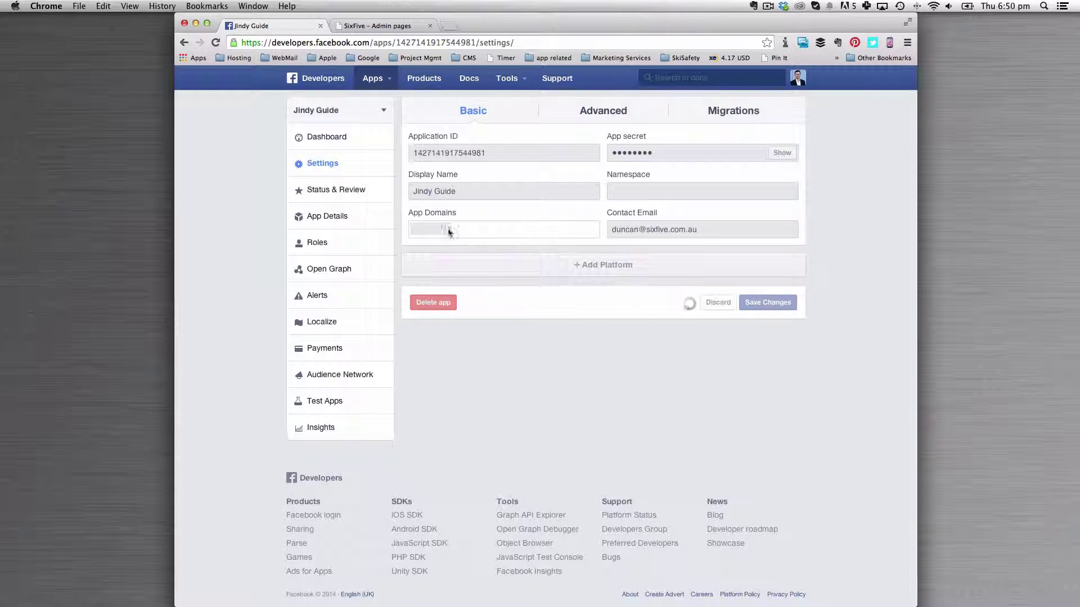
pyautogui.click(362, 191)
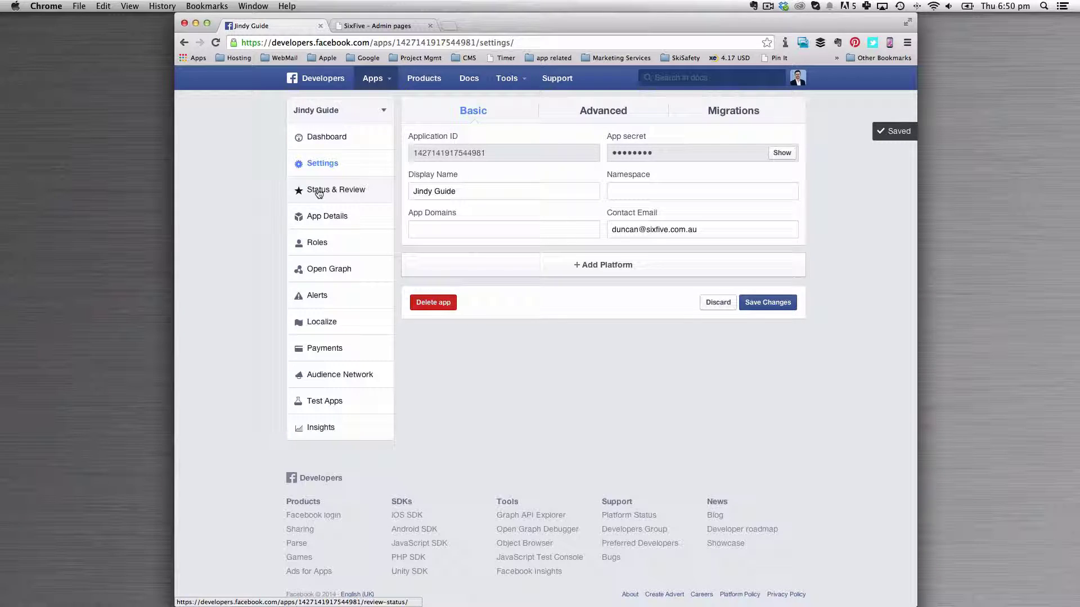
pyautogui.click(327, 217)
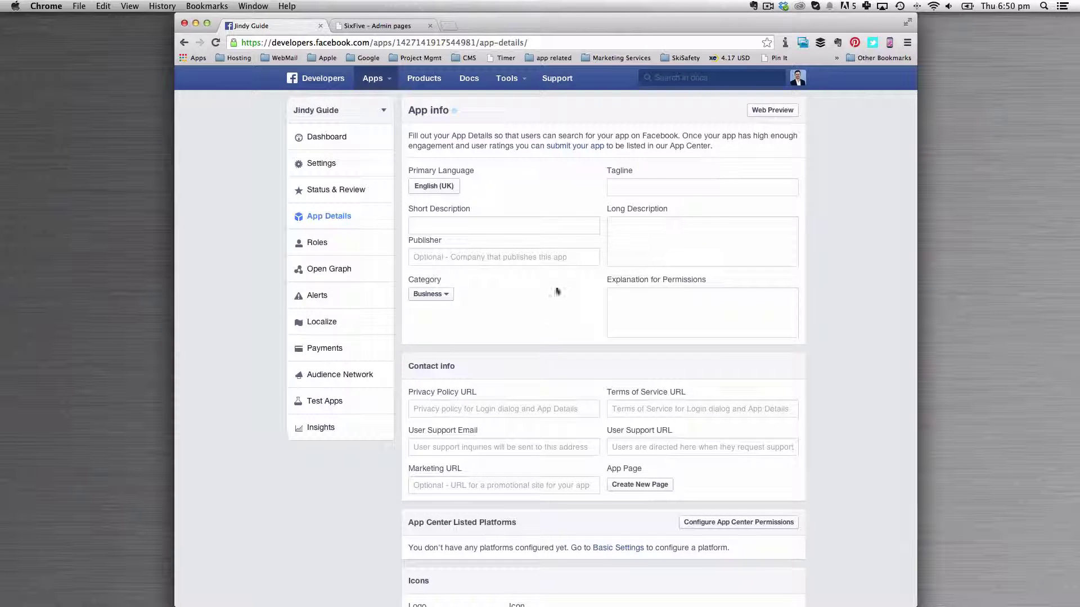
pyautogui.scroll(-2, 549, 298)
pyautogui.scroll(-4, 542, 308)
pyautogui.moveTo(473, 459)
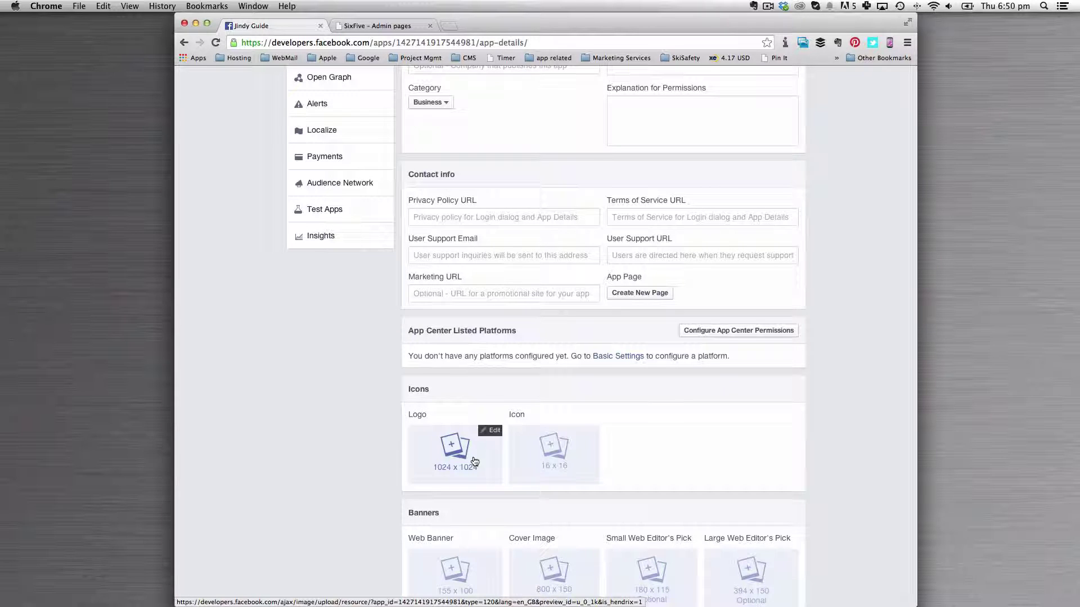
pyautogui.scroll(5, 475, 461)
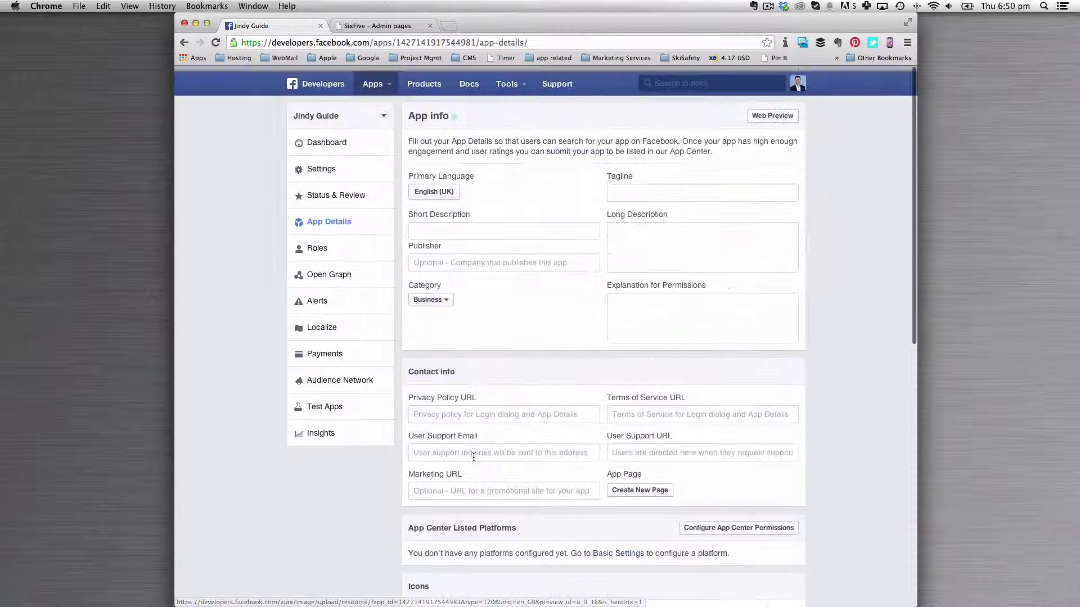
# Switch Jindy Guide to public on Status & Review, confirm, and return to the Dashboard
pyautogui.click(326, 191)
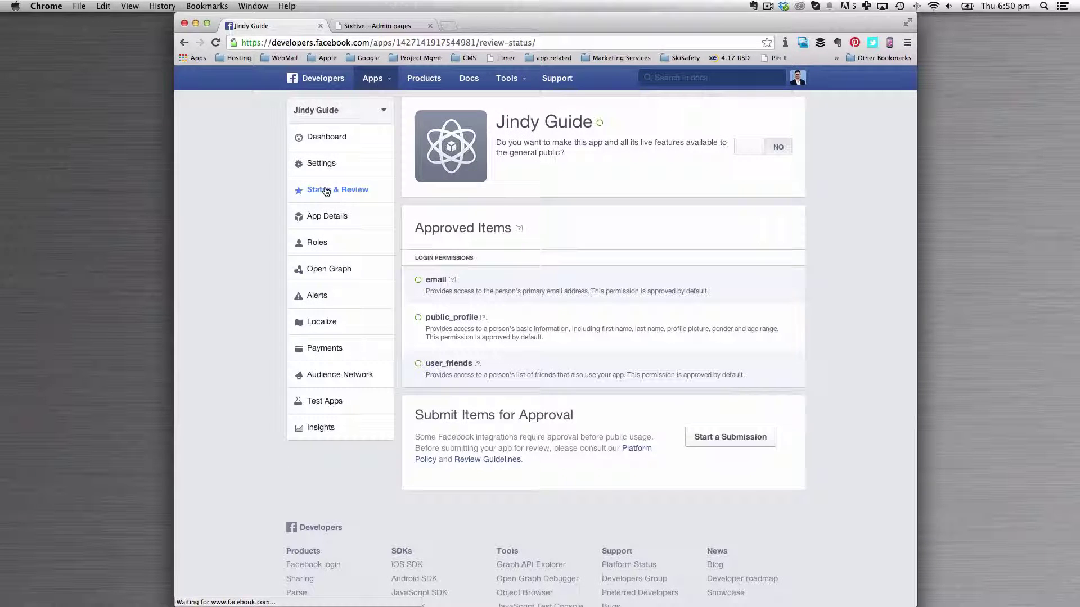
pyautogui.click(758, 147)
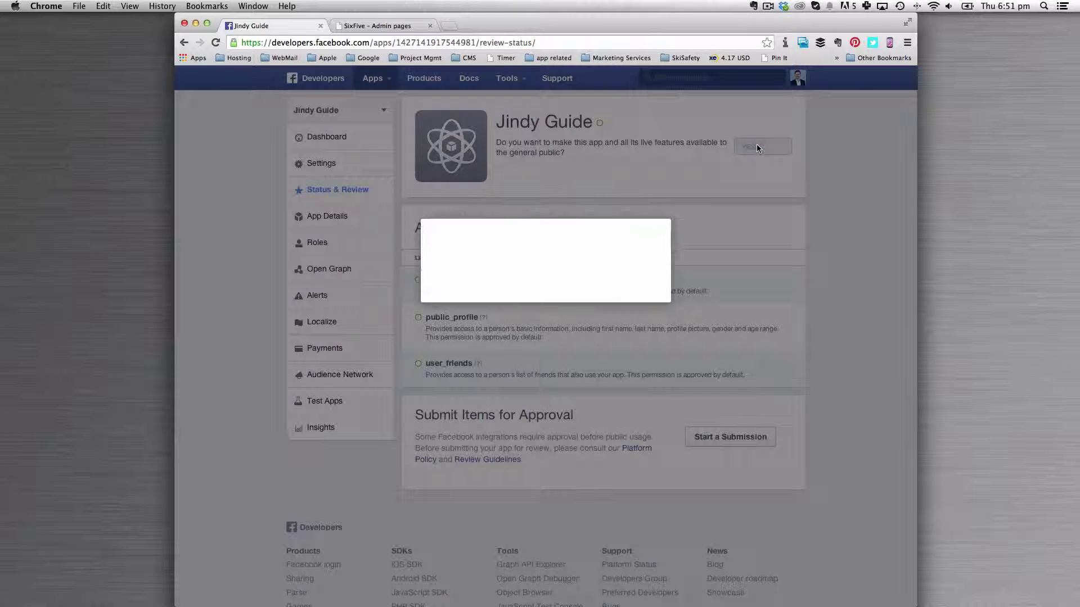
pyautogui.click(635, 289)
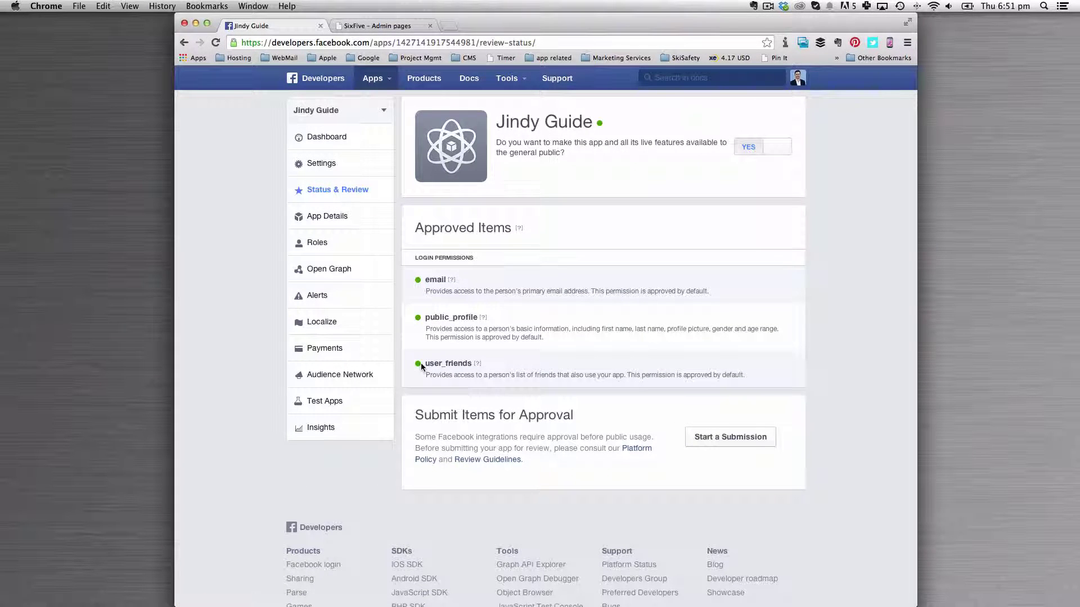
pyautogui.click(318, 141)
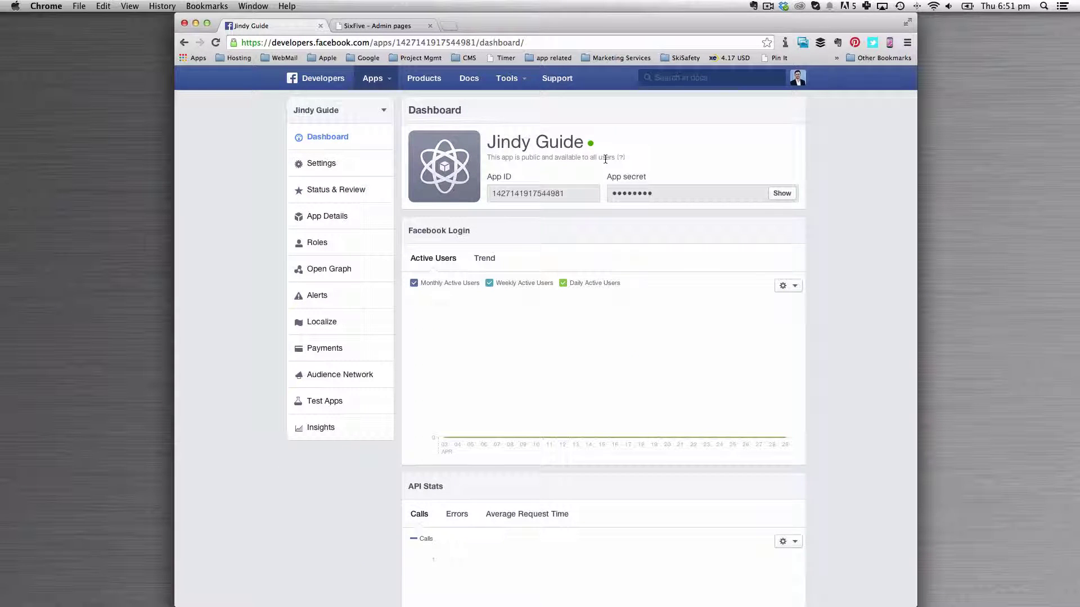
pyautogui.click(318, 165)
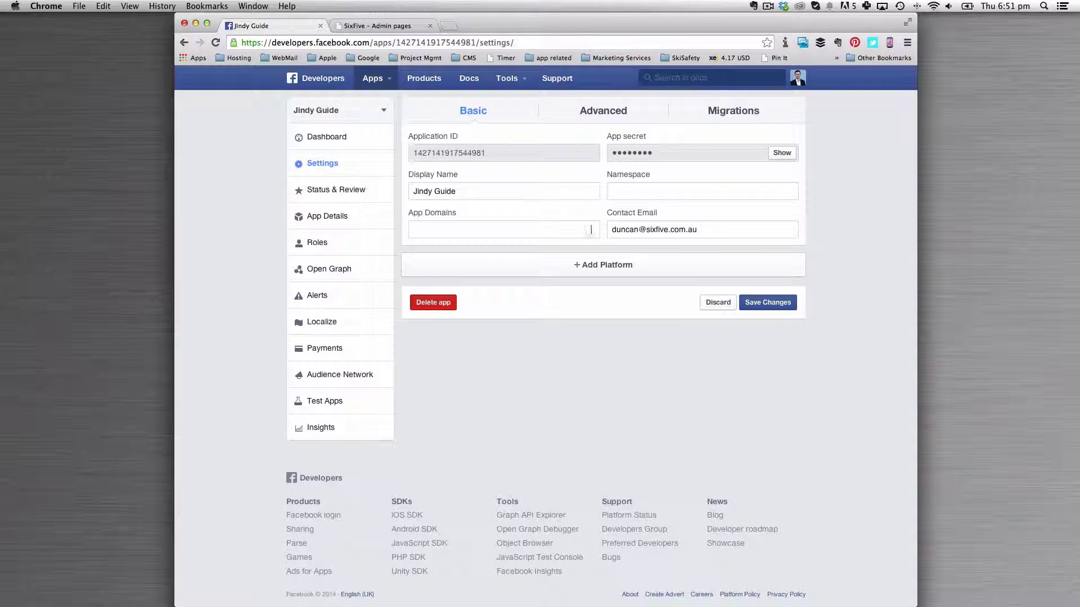
pyautogui.click(596, 264)
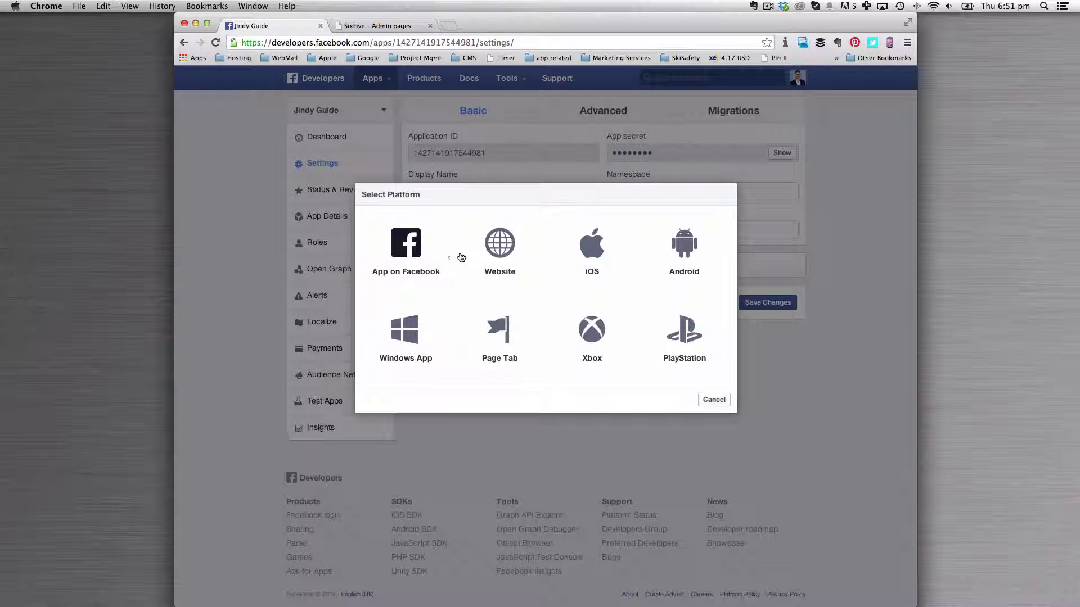
pyautogui.click(502, 246)
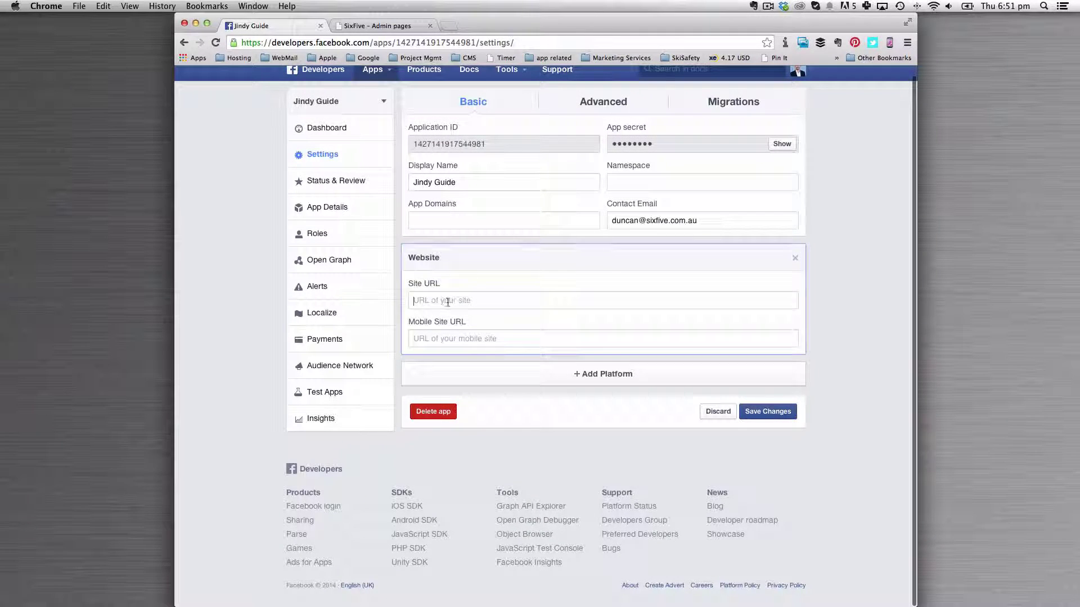
pyautogui.write('http:')
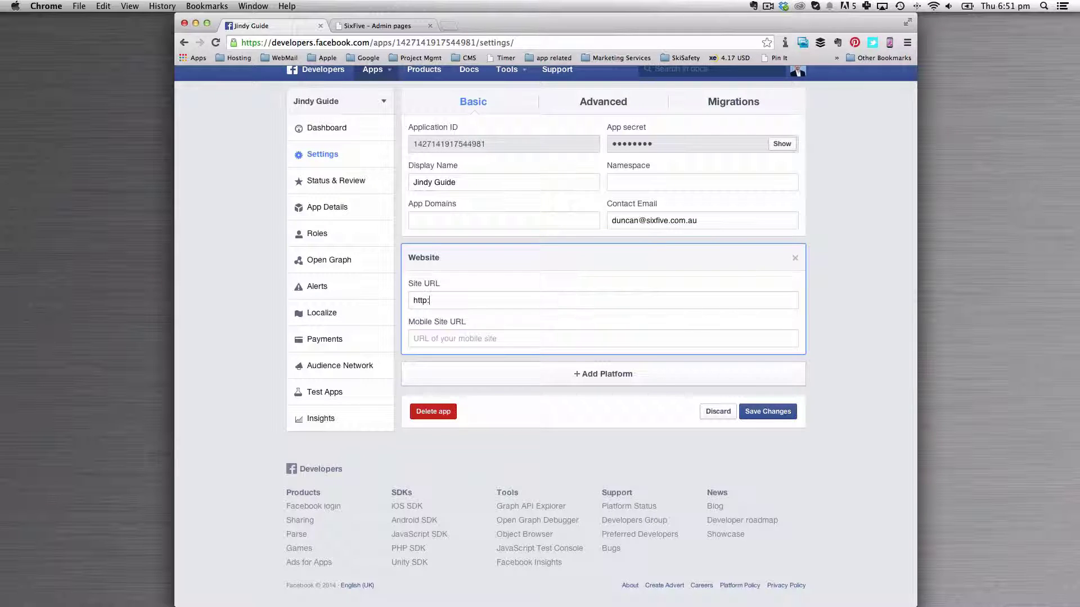
pyautogui.write('//www.jin')
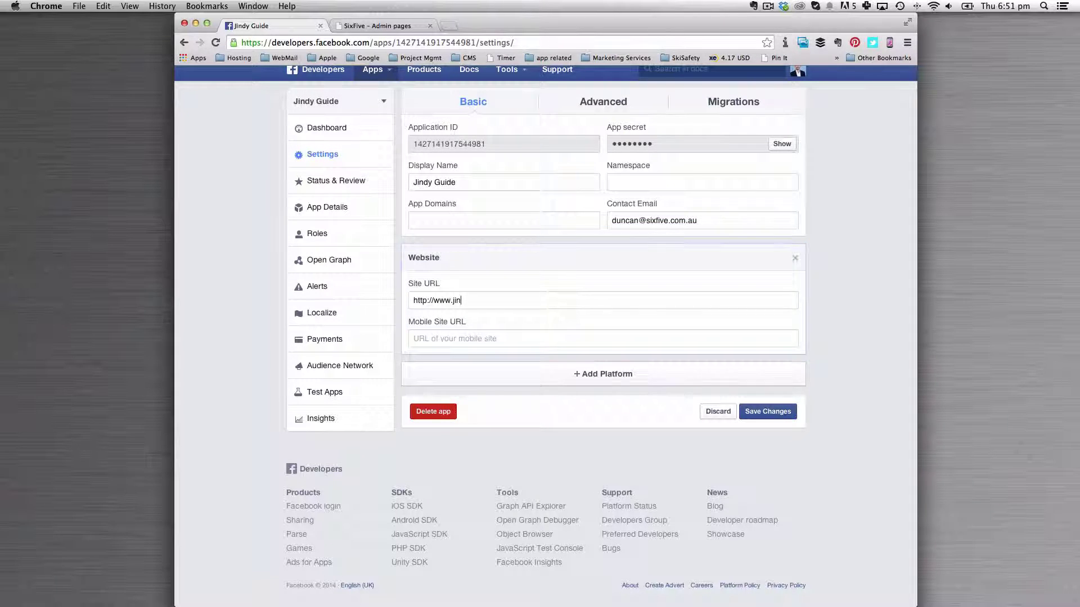
pyautogui.write('dyguide.com')
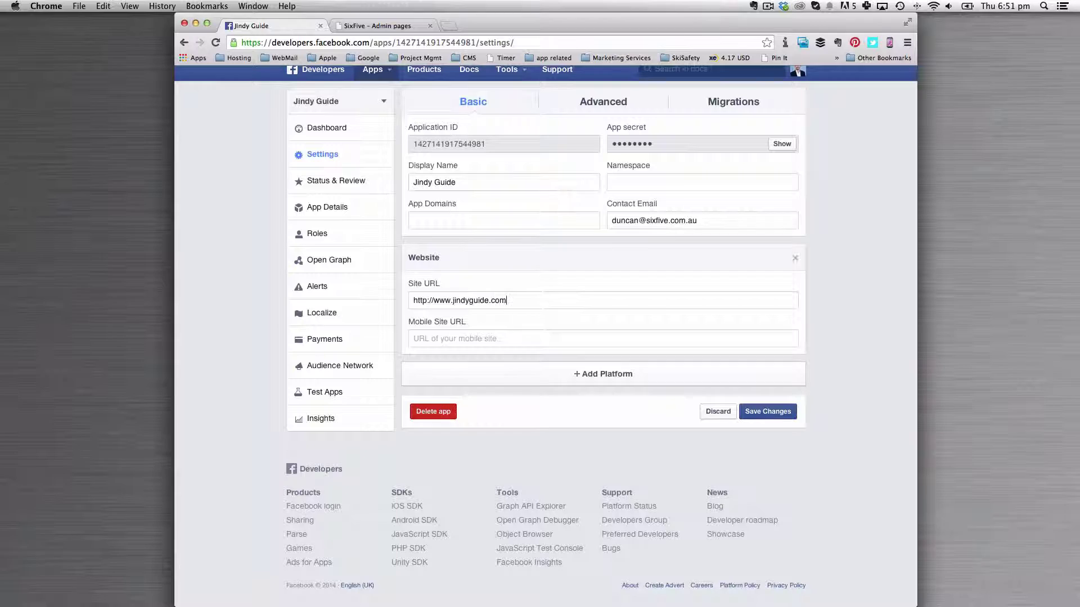
pyautogui.click(414, 338)
pyautogui.write('http')
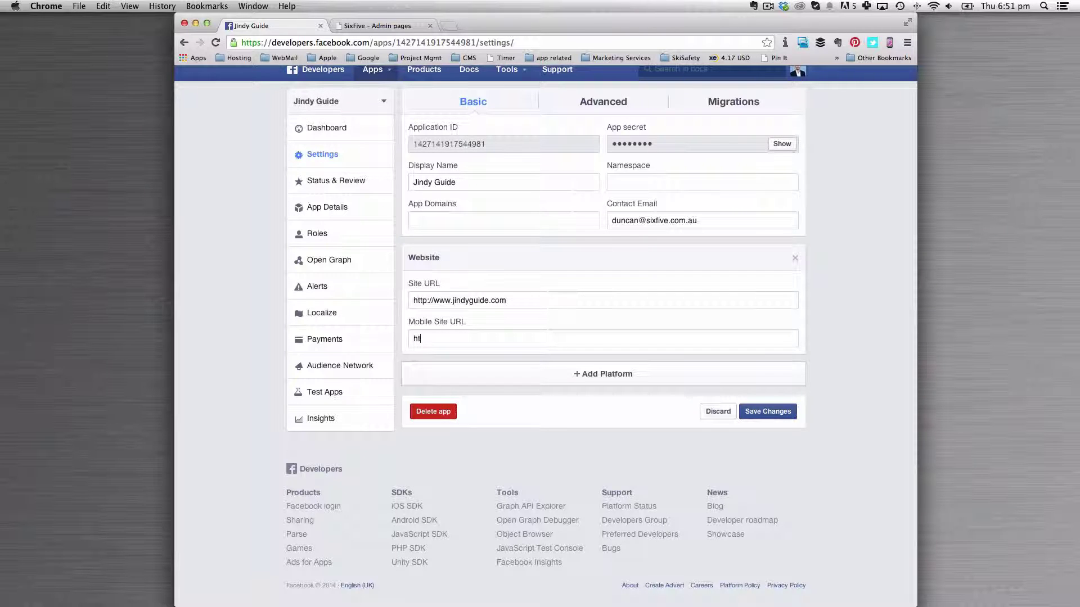
pyautogui.write('://m.jindyguide.com')
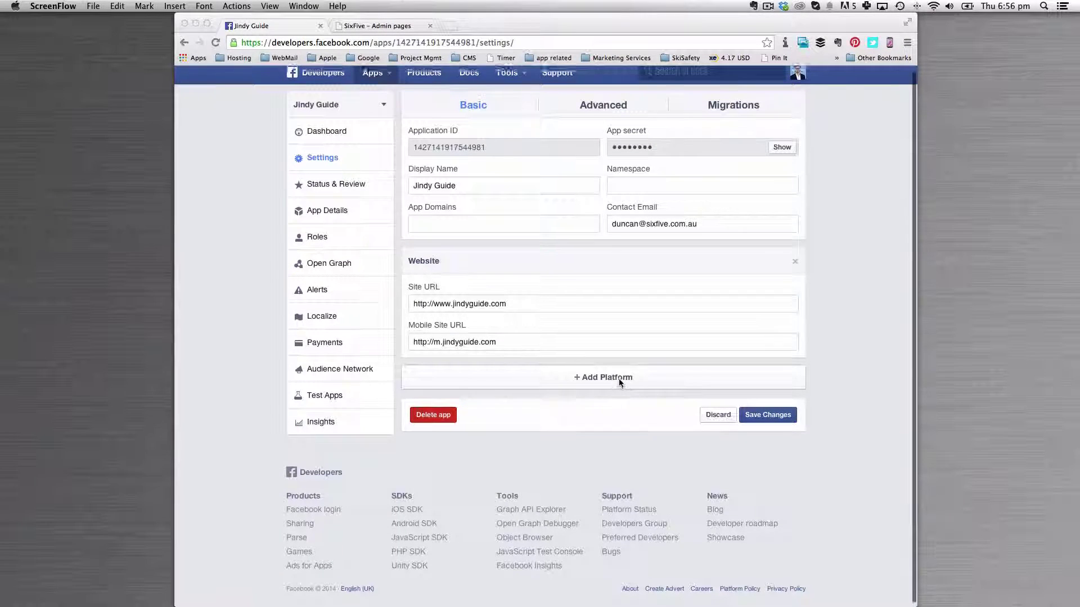
pyautogui.scroll(1, 617, 382)
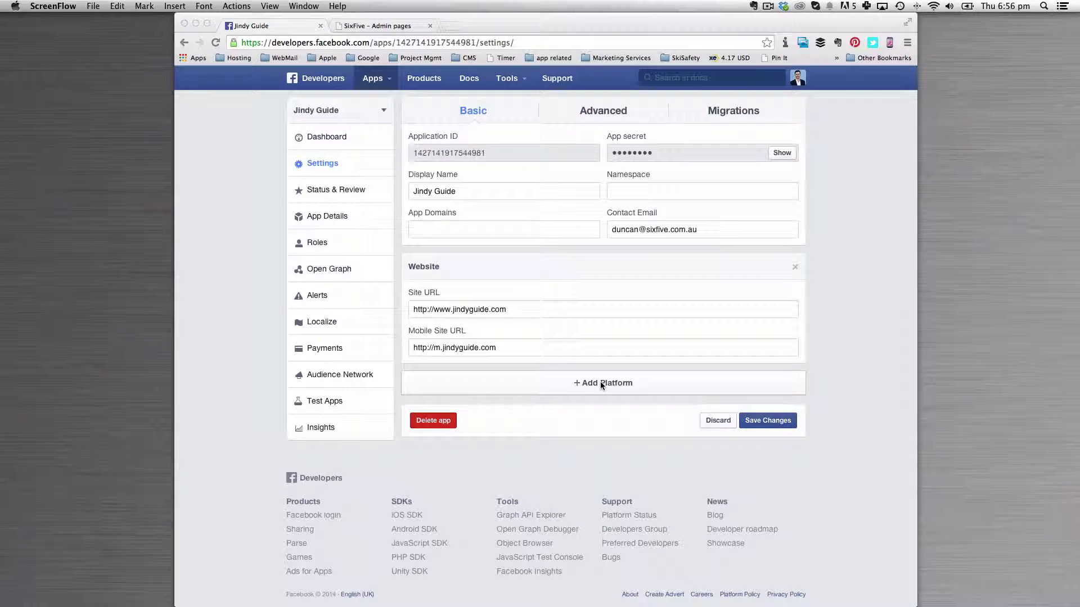
pyautogui.click(601, 384)
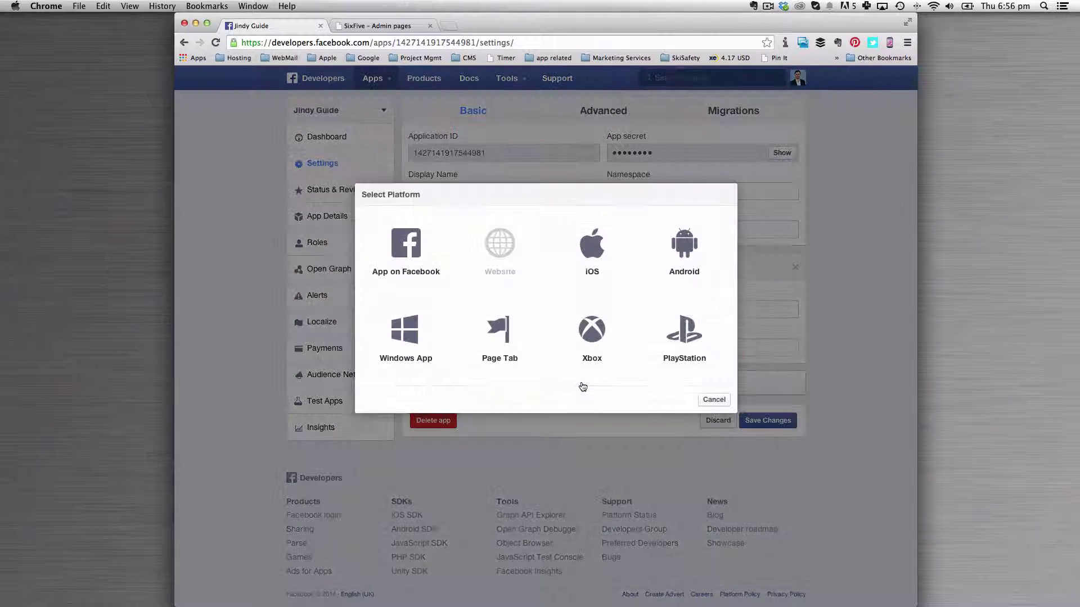
# Add an iOS platform with bundle ID, iPhone Store ID, iPad Store ID 0, and Single Sign On on
pyautogui.click(599, 278)
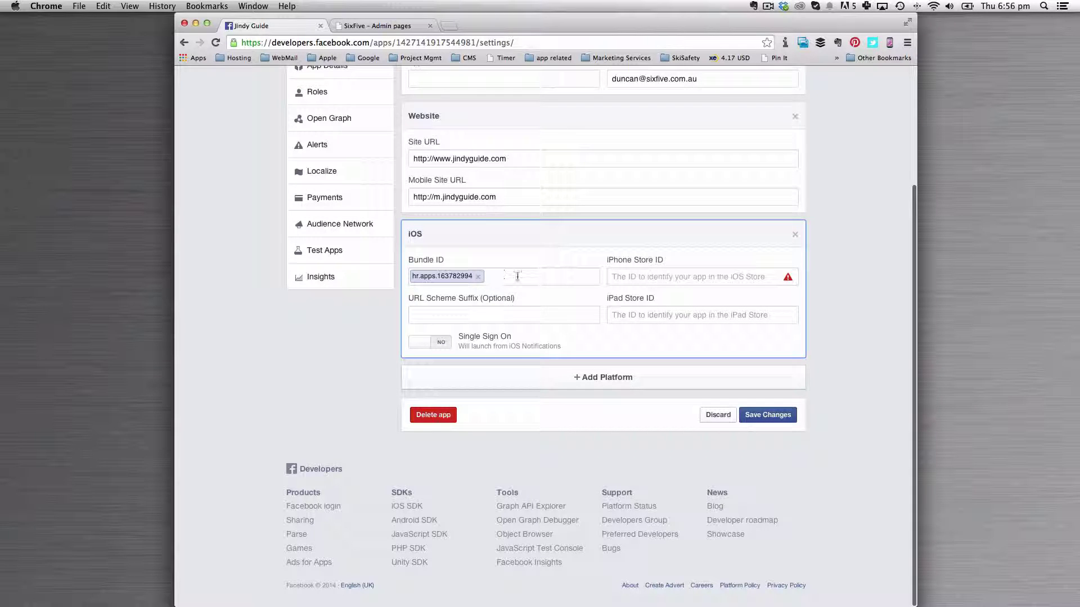
pyautogui.click(758, 276)
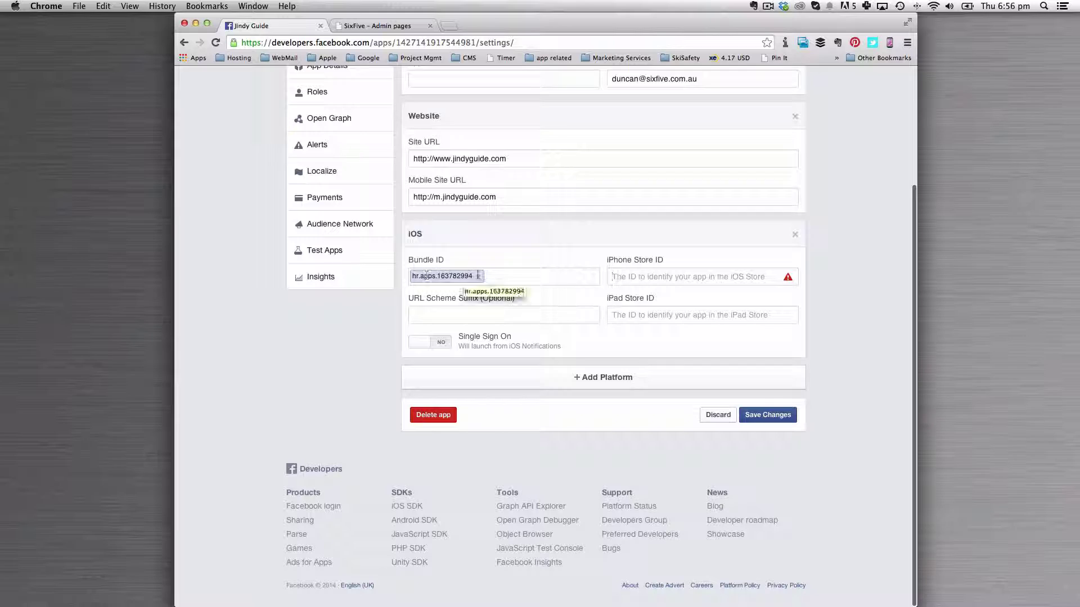
pyautogui.click(495, 276)
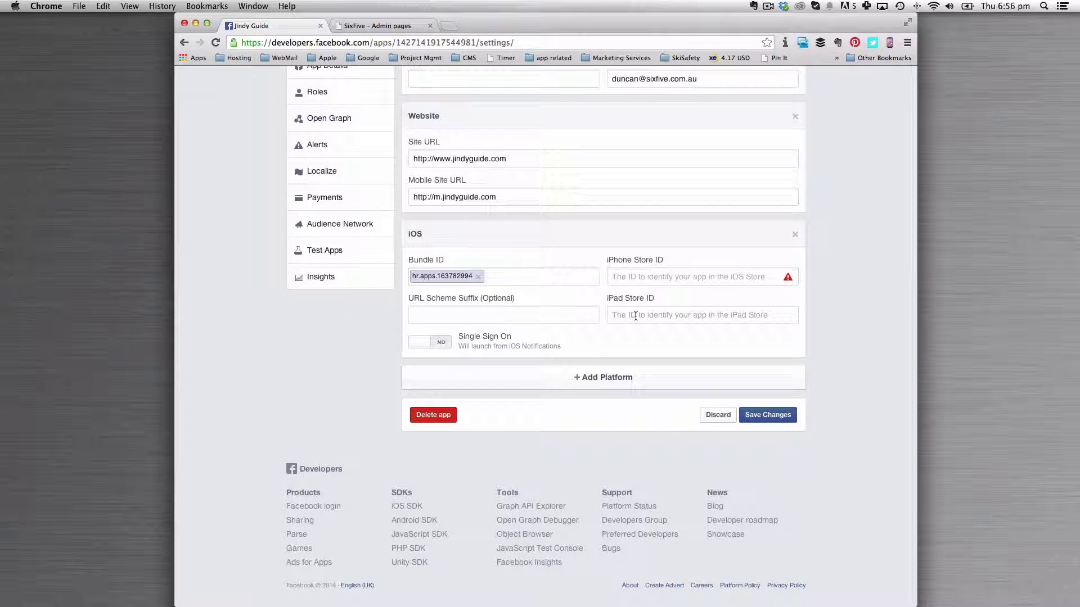
pyautogui.write('0')
pyautogui.click(624, 280)
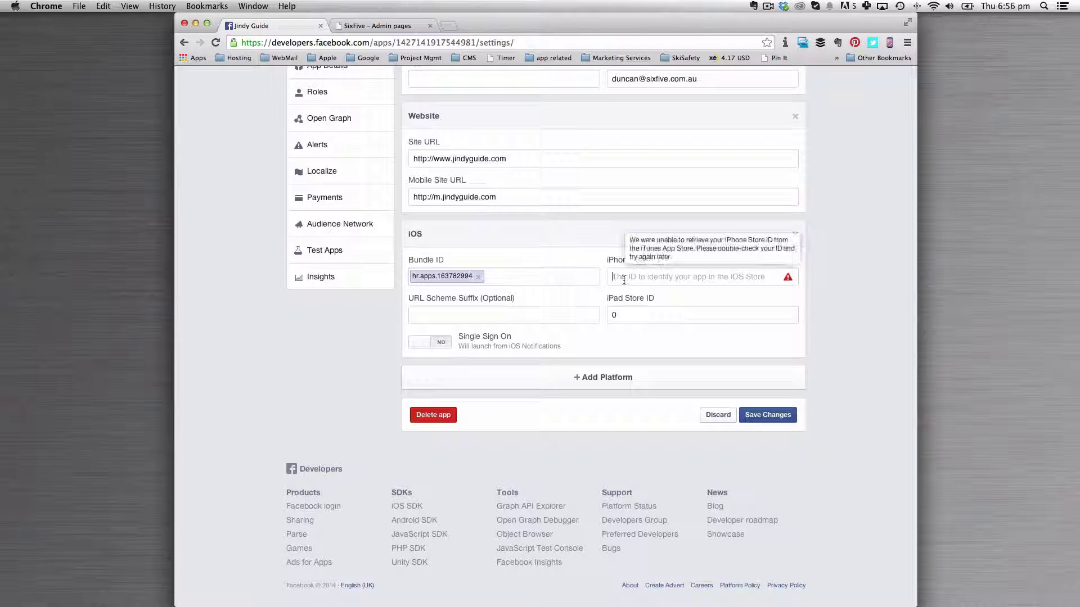
pyautogui.write('123456786')
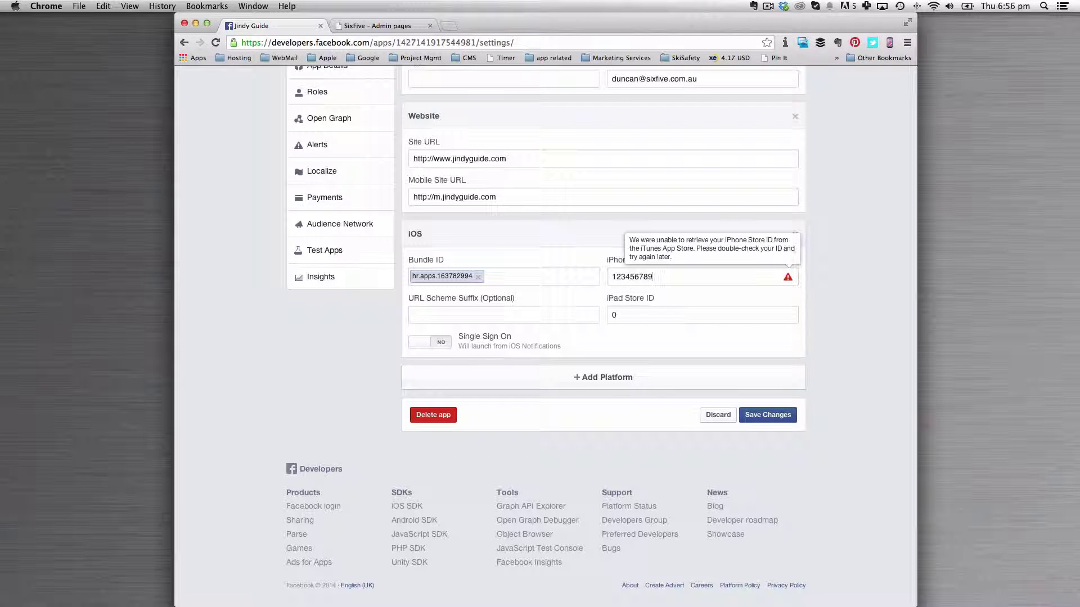
pyautogui.click(616, 316)
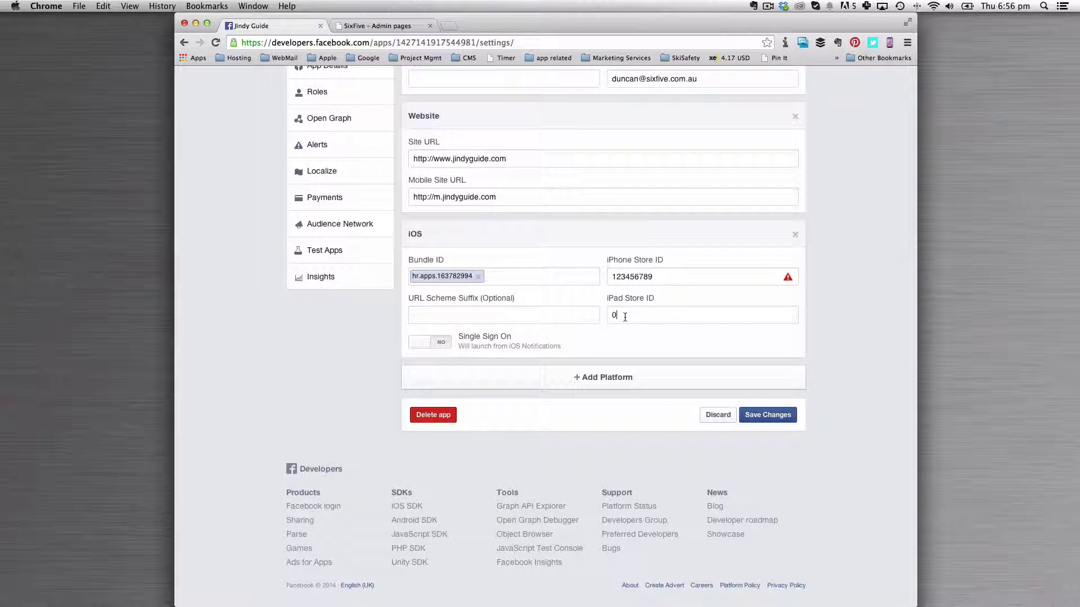
pyautogui.click(434, 344)
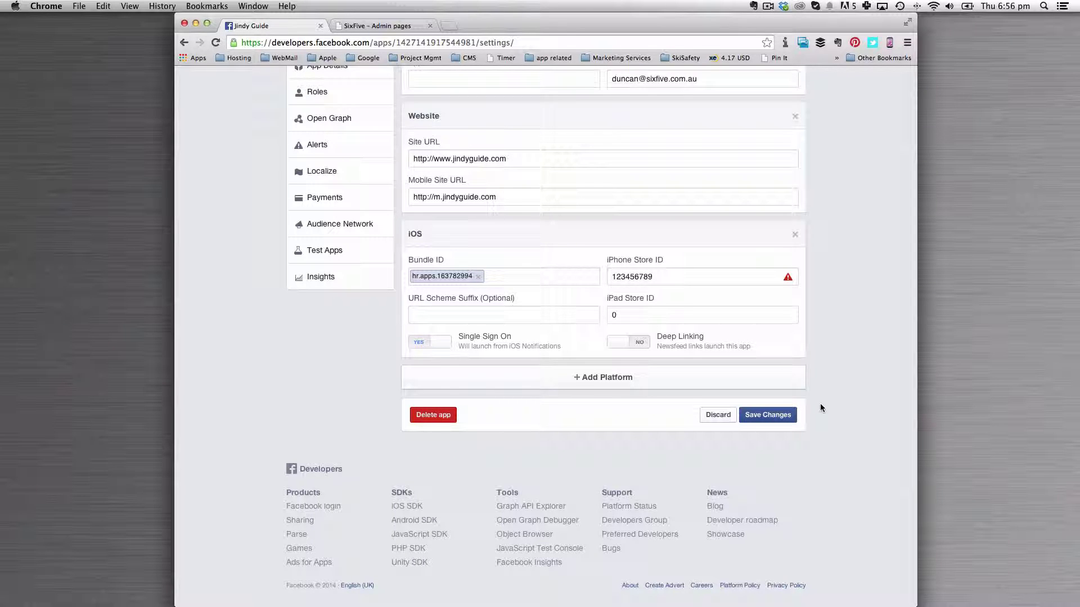
pyautogui.scroll(1, 820, 405)
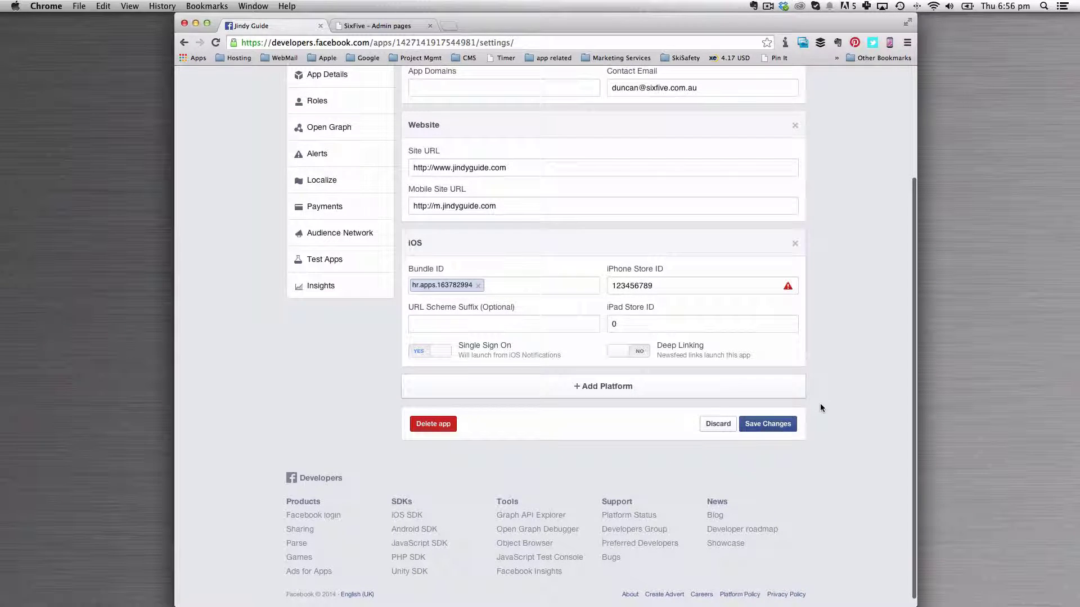